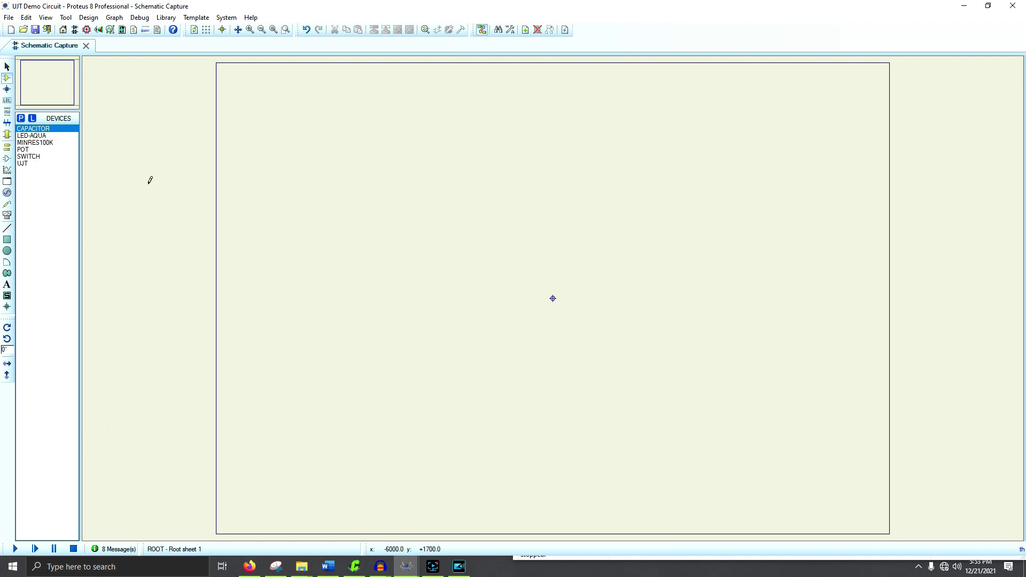
# Step: Place a UJT on the sheet and an LED-AQUA directly below its lower base terminal
pyautogui.click(24, 163)
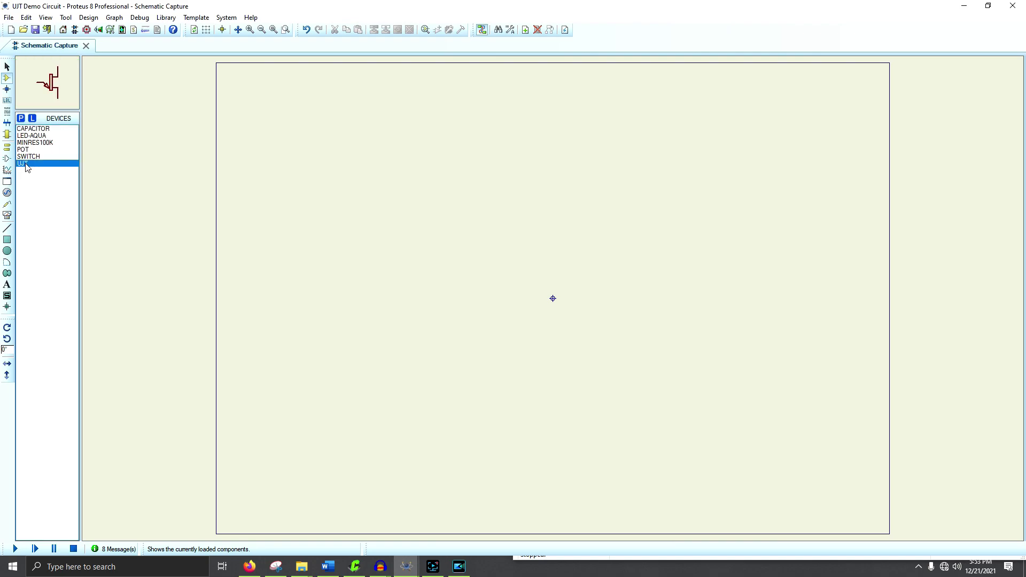
pyautogui.click(452, 292)
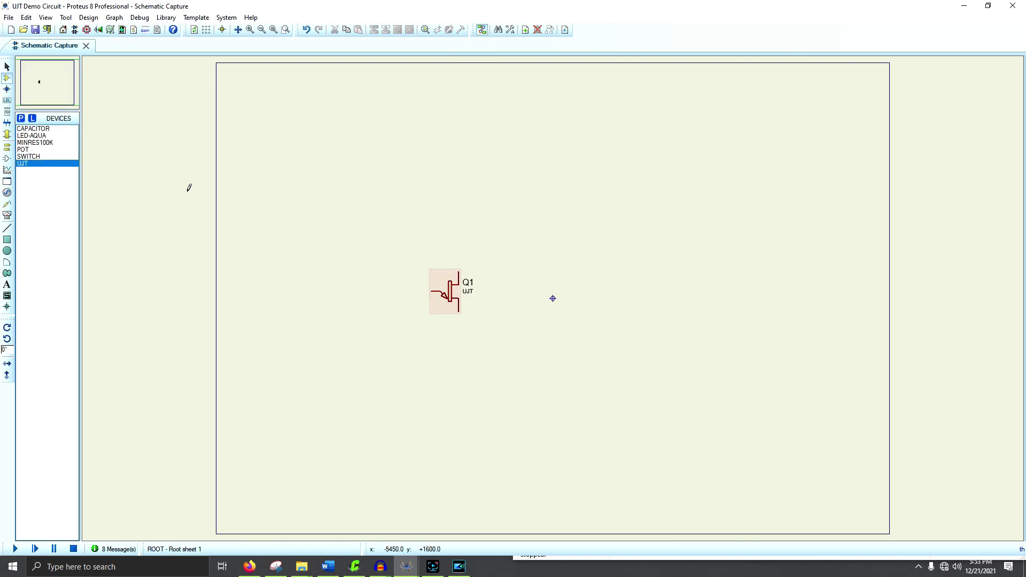
pyautogui.click(25, 137)
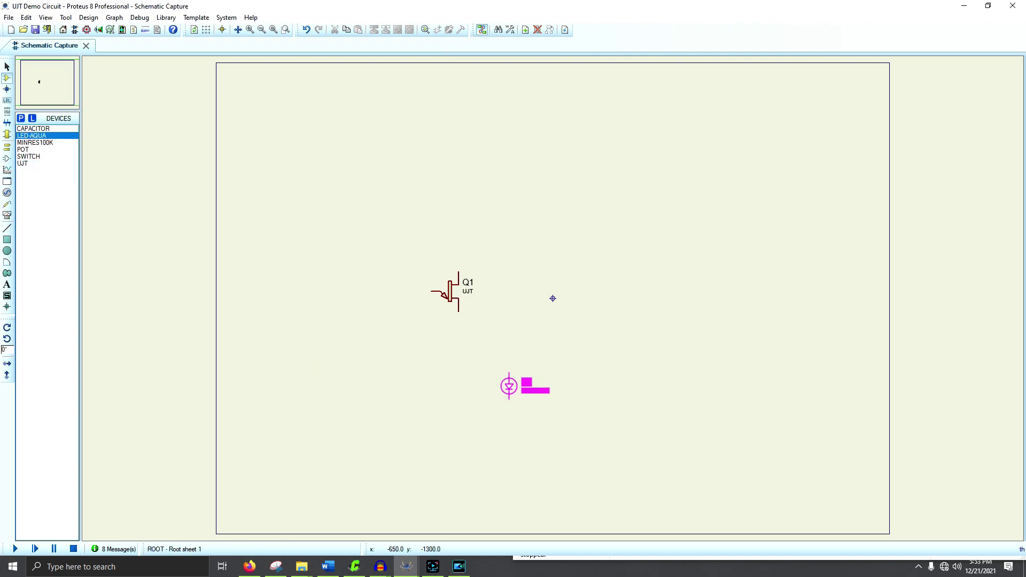
pyautogui.click(459, 354)
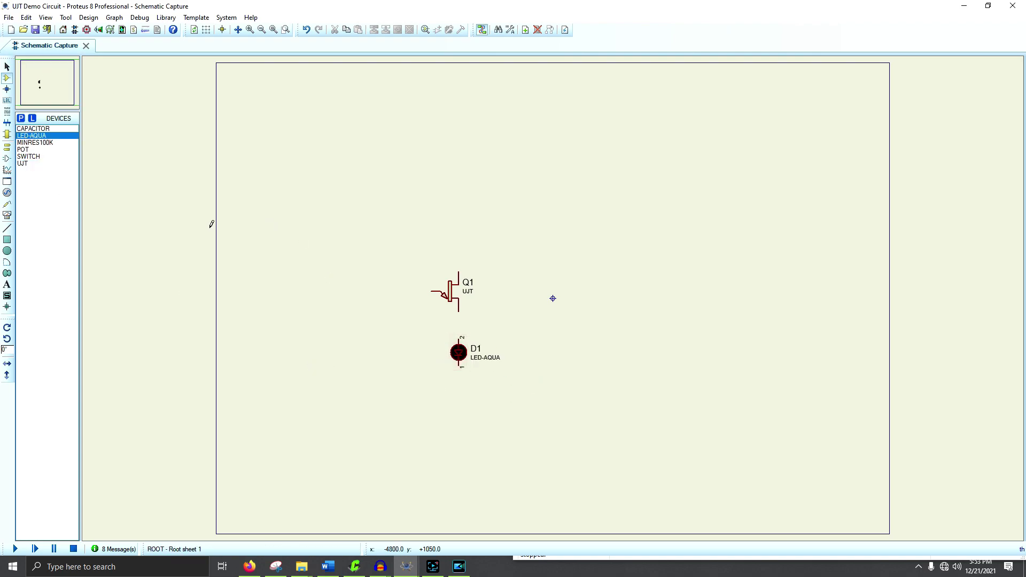
# Step: Place two vertical MINRES100K resistors, one above the UJT and one further left at about the same height
pyautogui.click(36, 142)
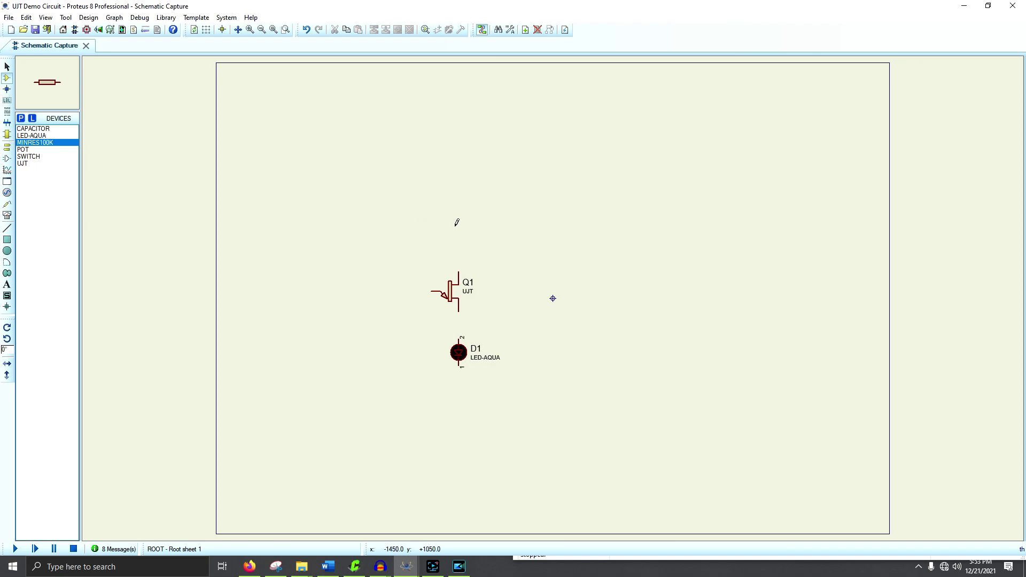
pyautogui.press('KP_Add')
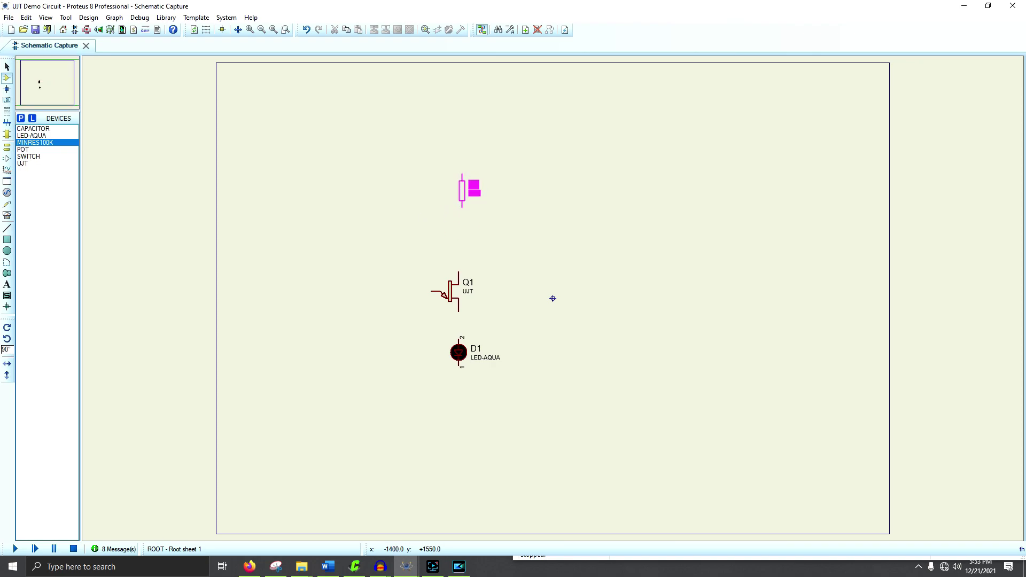
pyautogui.click(451, 217)
pyautogui.click(364, 228)
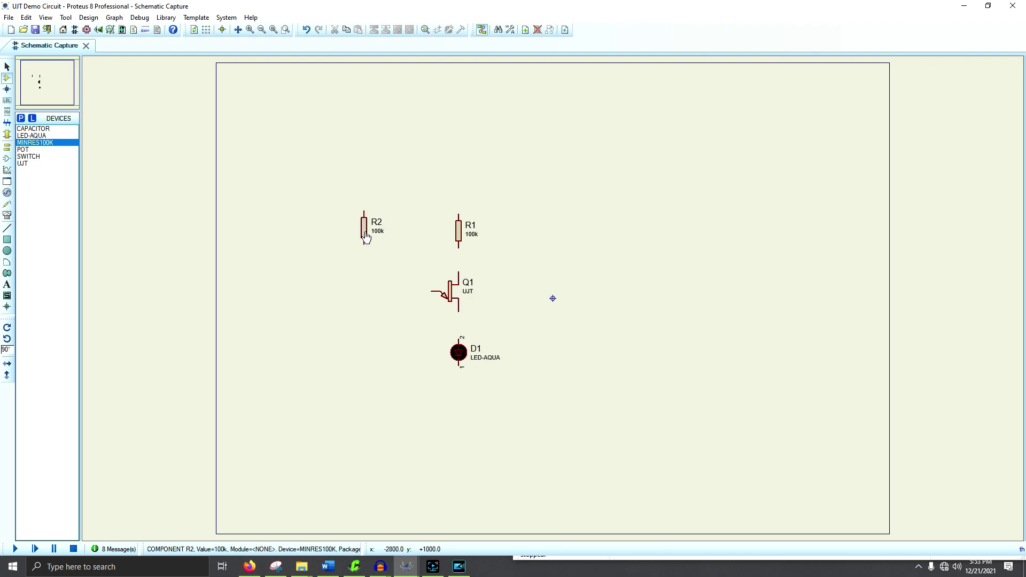
# Step: Place a vertical POT with its wiper facing the UJT below R2, and wire its upper terminal to R2
pyautogui.click(24, 149)
pyautogui.press('KP_Add')
pyautogui.press('KP_Add')
pyautogui.press('KP_Add')
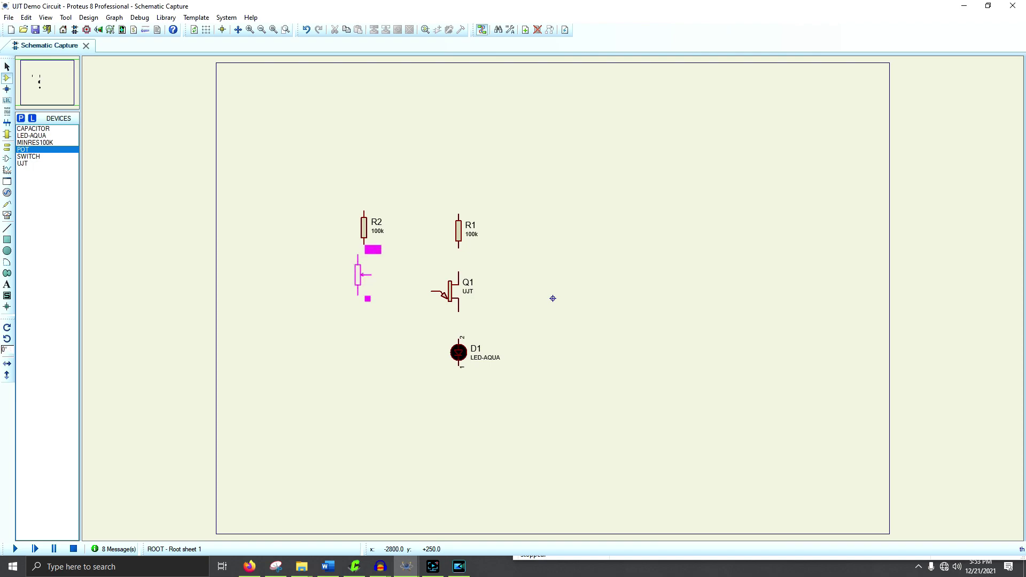
pyautogui.click(364, 275)
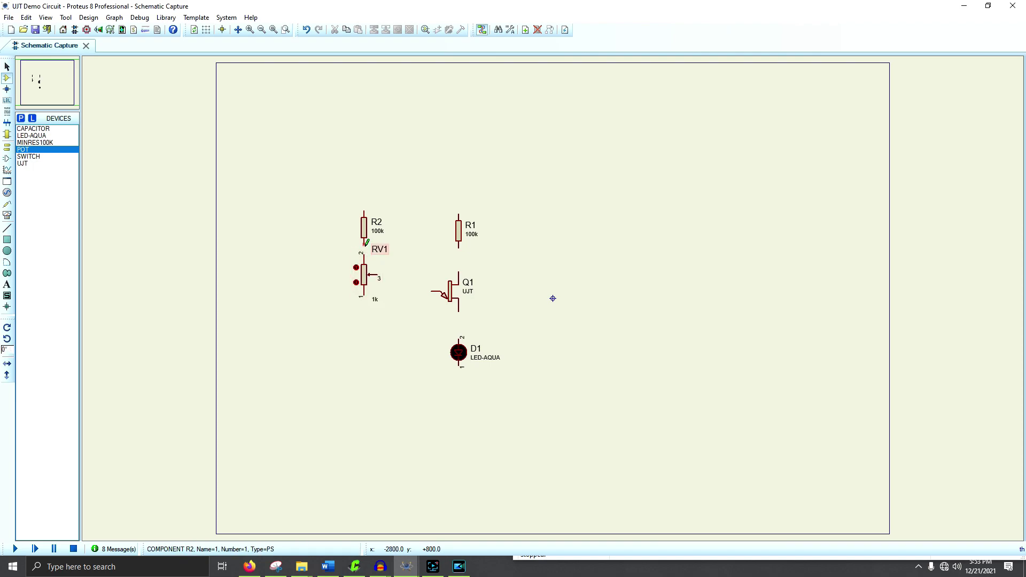
pyautogui.click(364, 254)
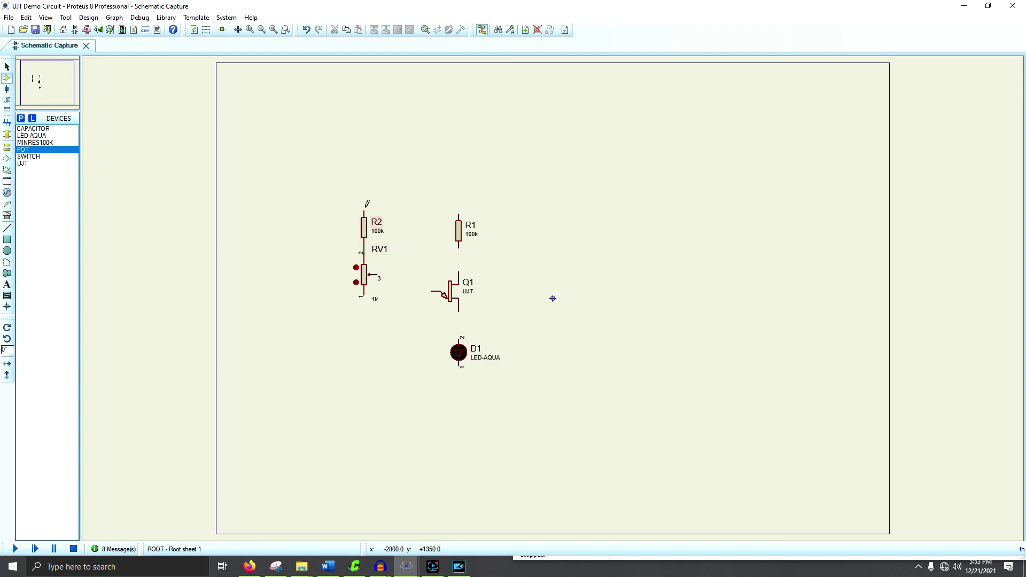
# Step: Wire the upper ends of R2 and R1 together, R1's lower end to Q1's upper base, and RV1's wiper to Q1's emitter
pyautogui.click(365, 195)
pyautogui.click(460, 215)
pyautogui.click(459, 245)
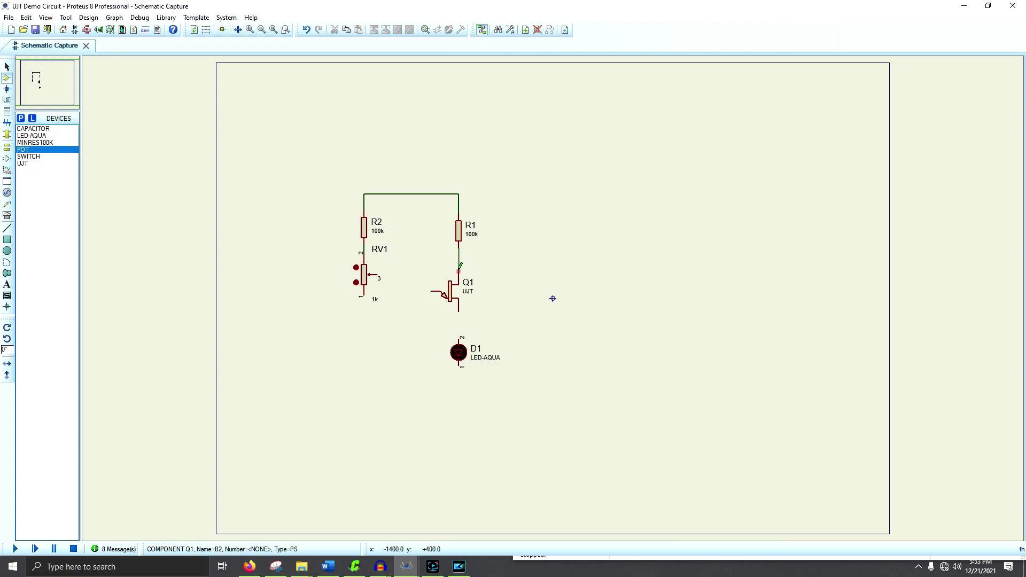
pyautogui.click(459, 273)
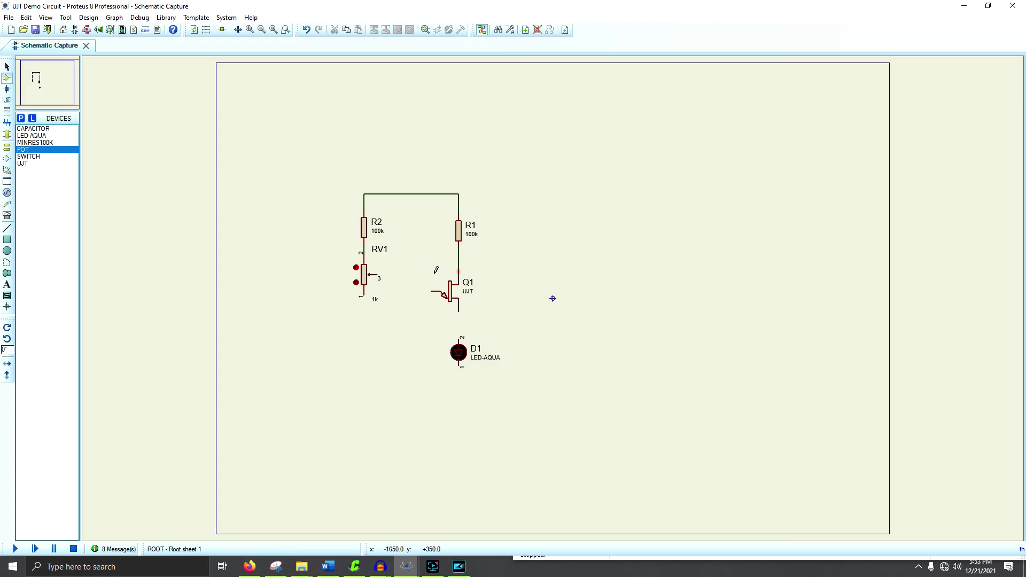
pyautogui.click(379, 274)
pyautogui.click(432, 292)
# Step: Set R1's value to 100 and R2's value to 1k
pyautogui.click(483, 235)
pyautogui.click(481, 243)
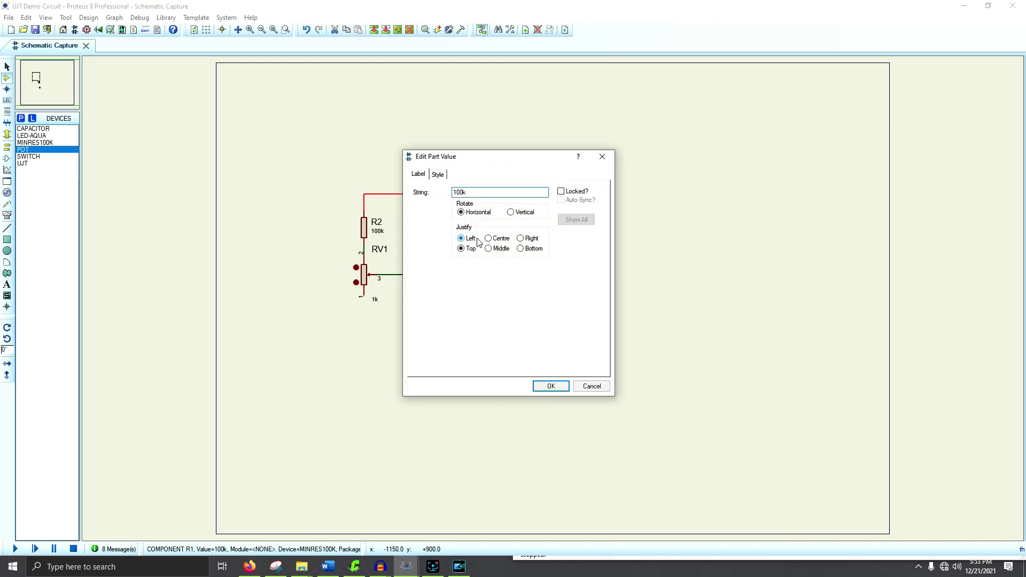
pyautogui.press('Return')
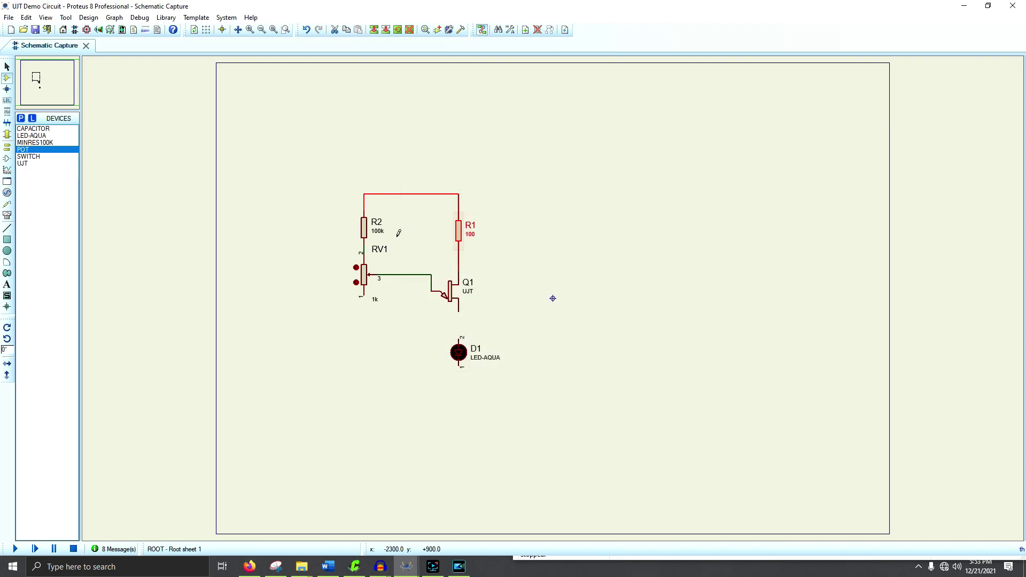
pyautogui.click(377, 233)
pyautogui.click(378, 235)
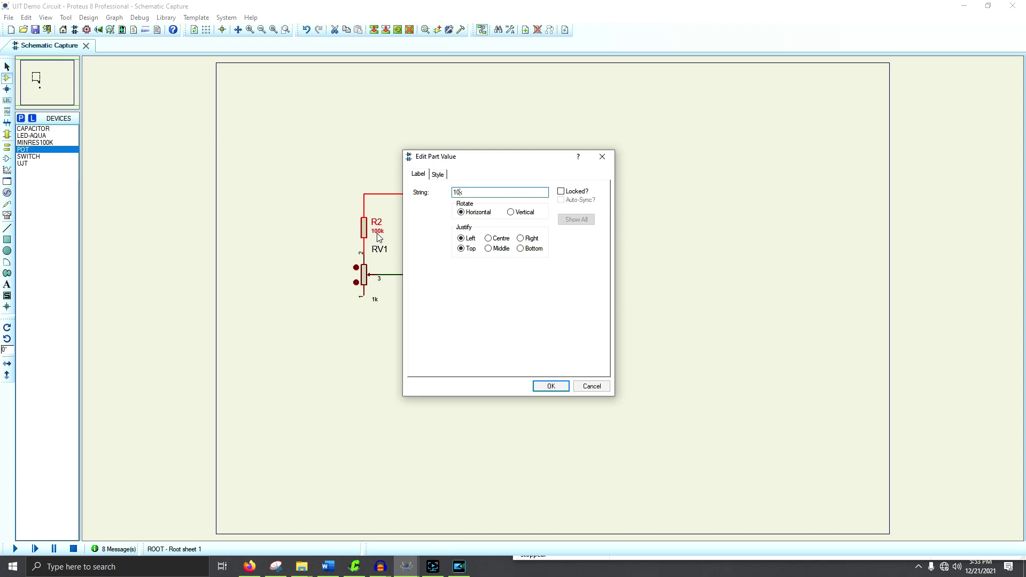
pyautogui.press('Return')
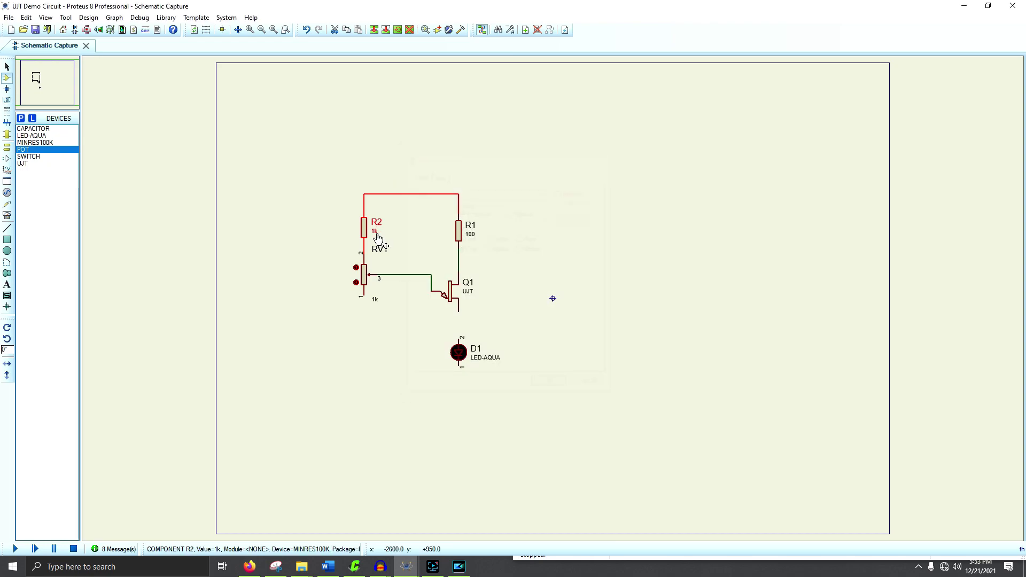
# Step: Wire Q1's lower base to the LED and connect the LED's other end to a new ground terminal below it
pyautogui.click(458, 315)
pyautogui.click(459, 339)
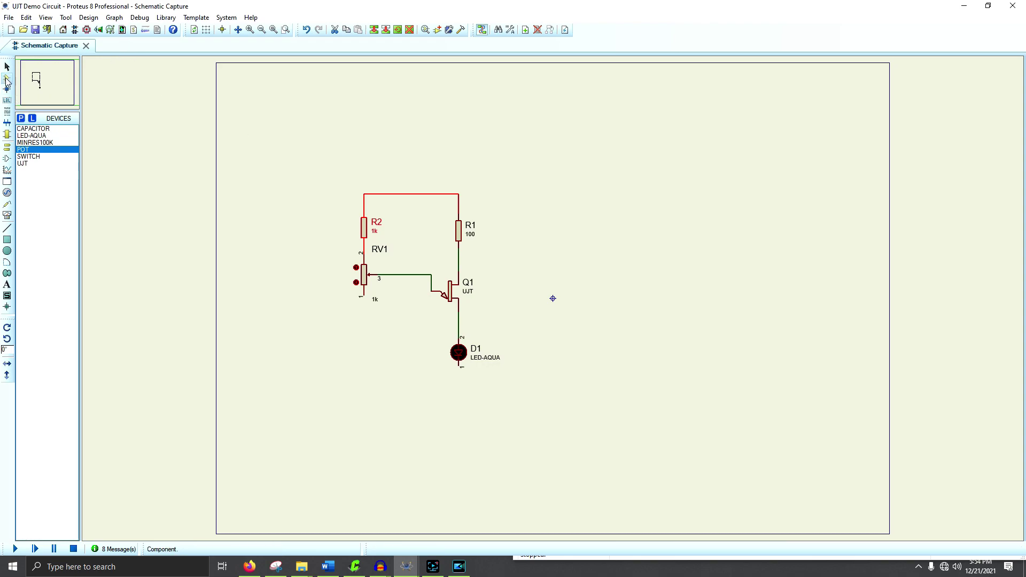
pyautogui.click(8, 147)
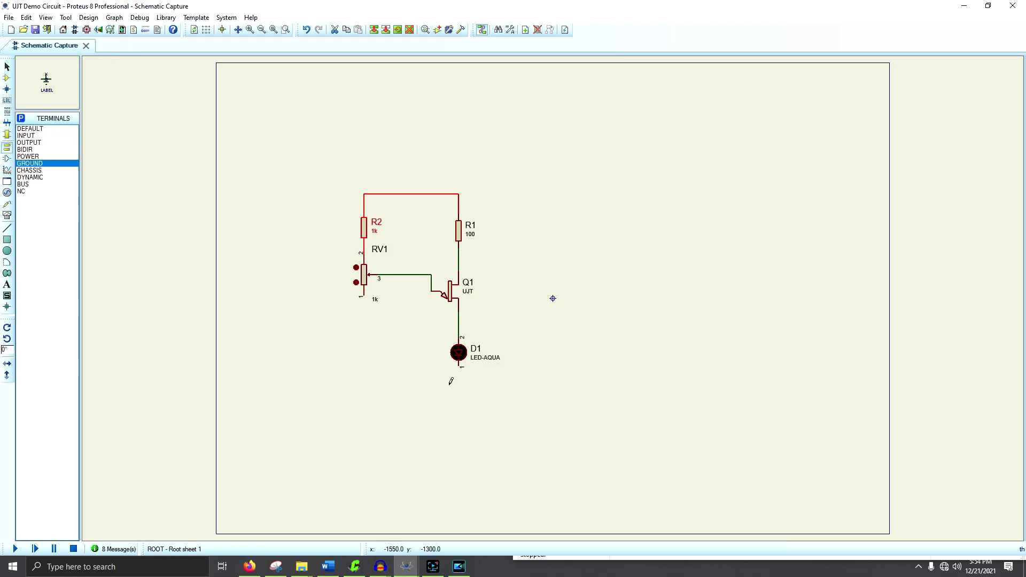
pyautogui.click(460, 408)
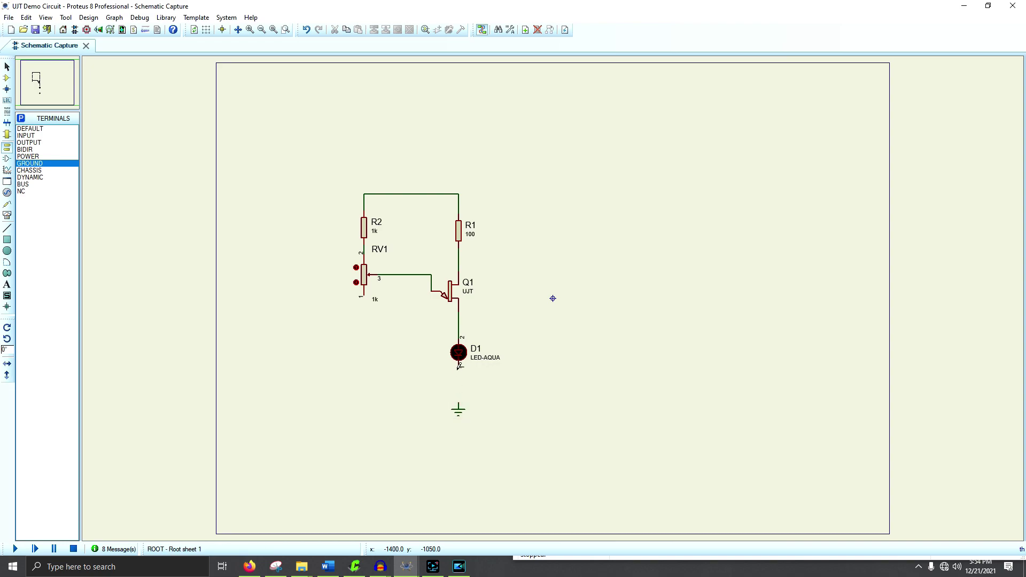
pyautogui.click(459, 405)
# Step: Place a power terminal above the circuit and wire it to the line joining R2 and R1
pyautogui.click(28, 156)
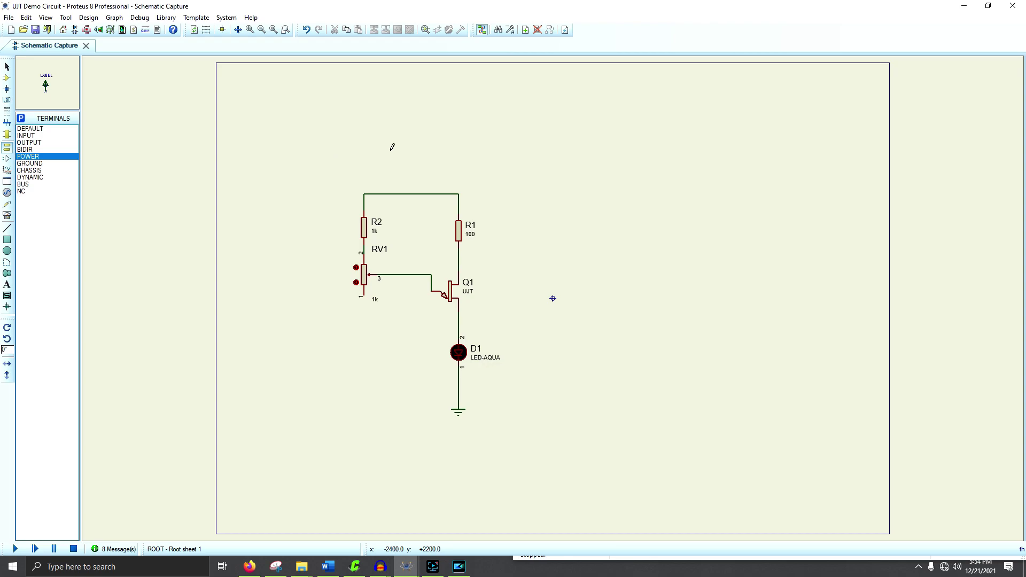
pyautogui.click(411, 155)
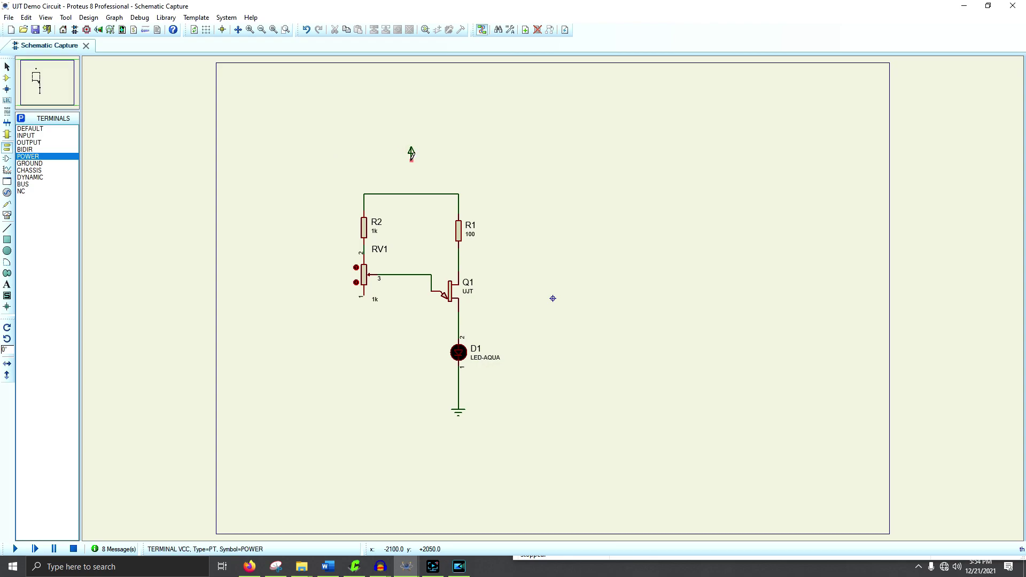
pyautogui.click(411, 154)
pyautogui.click(411, 194)
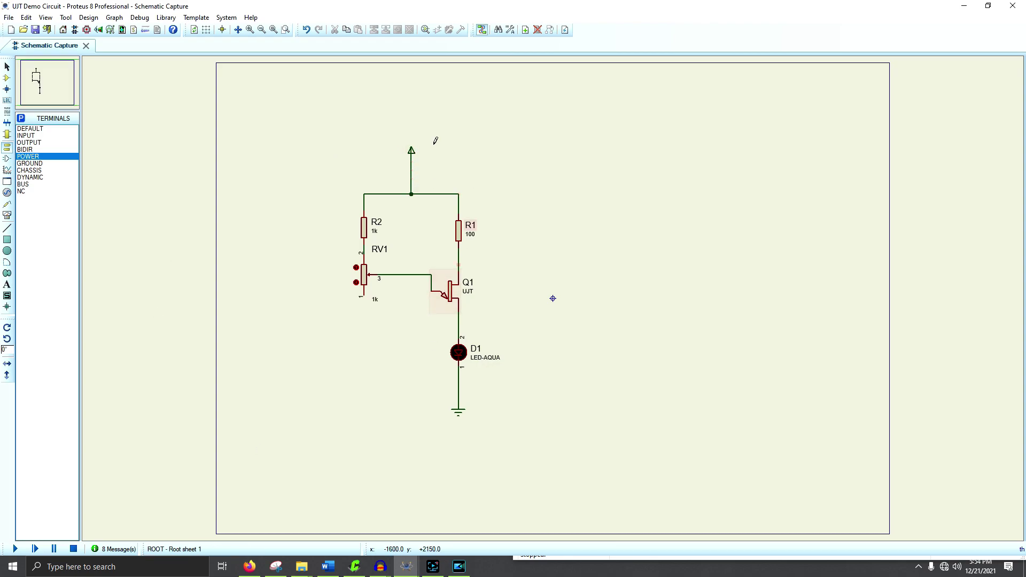
# Step: Run the simulation, shift RV1's wiper towards terminal 1 while watching the LED, and stop the simulation
pyautogui.click(15, 549)
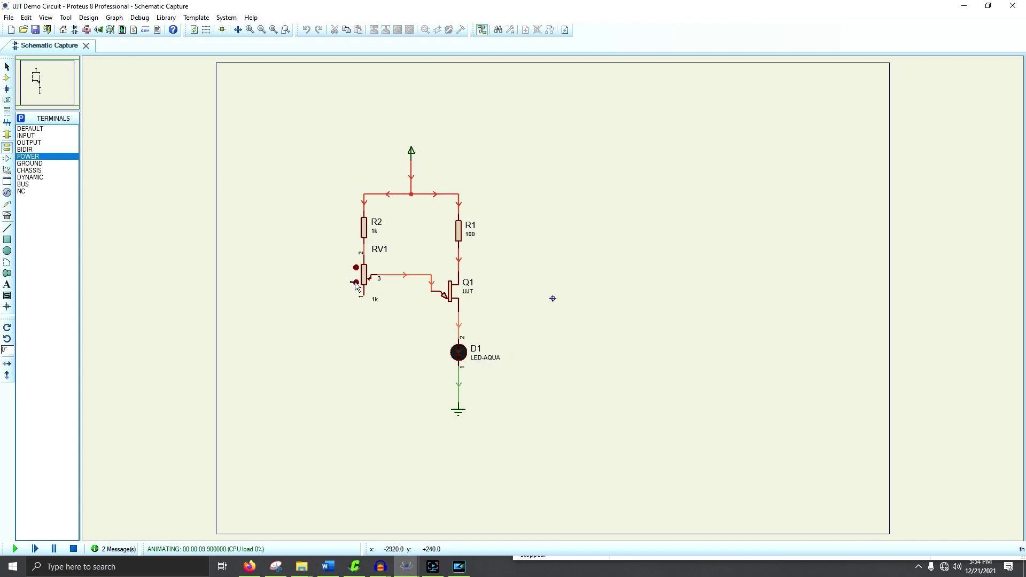
pyautogui.click(355, 283)
pyautogui.click(75, 548)
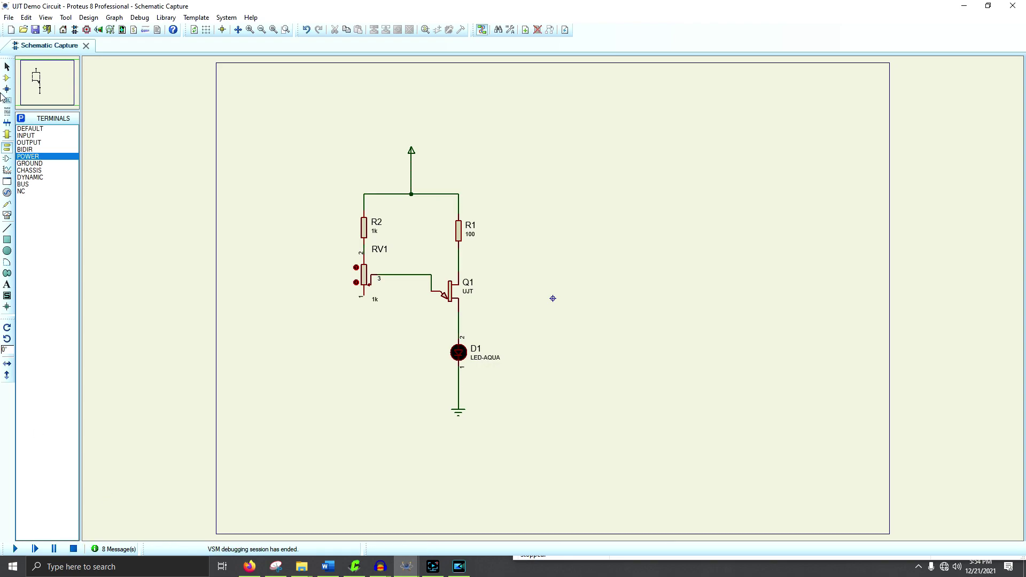
# Step: Place a CAPACITOR below RV1 and wire its lower end to the LED's ground line and its upper end to Q1's emitter
pyautogui.click(7, 79)
pyautogui.click(35, 129)
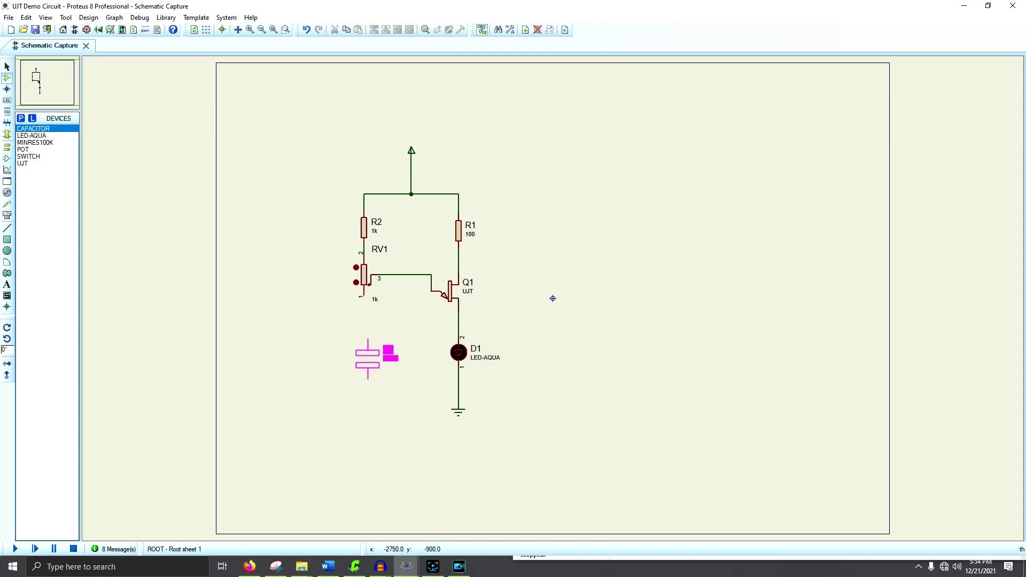
pyautogui.click(364, 358)
pyautogui.click(363, 378)
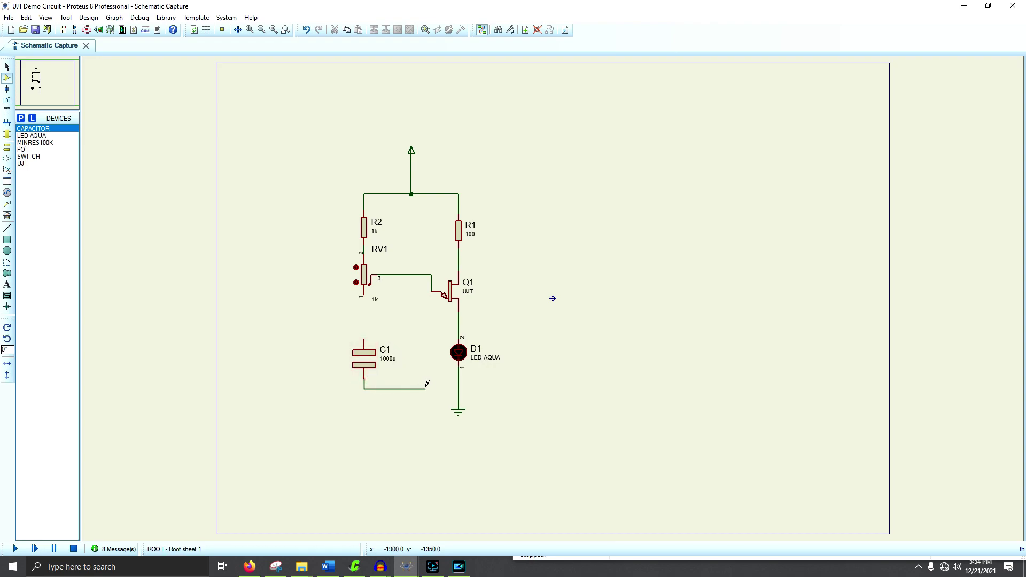
pyautogui.click(458, 389)
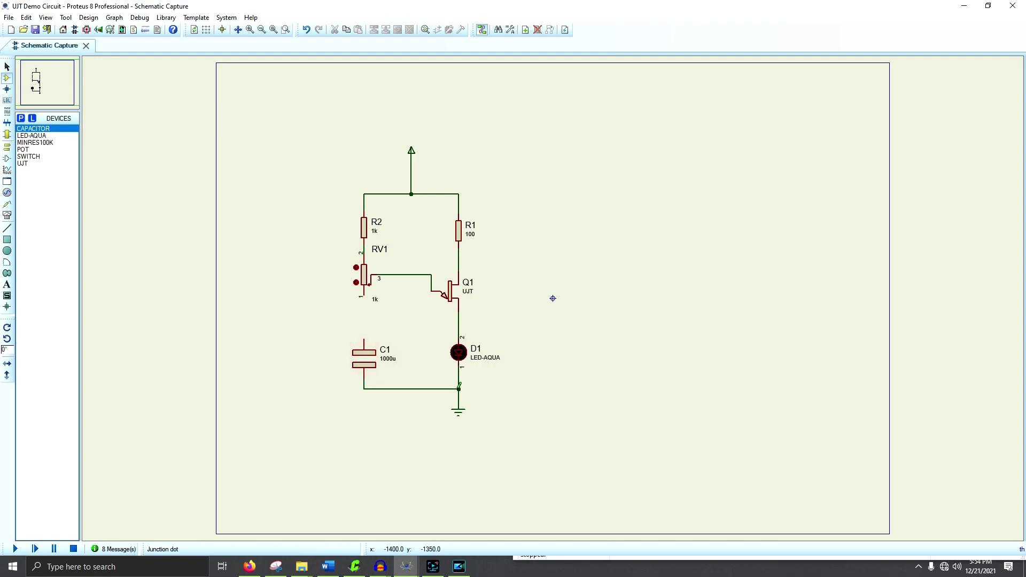
pyautogui.click(365, 338)
pyautogui.click(431, 291)
# Step: Simulate the circuit with the capacitor and move RV1's wiper towards terminal 2 to examine the LED's flashing
pyautogui.press('F12')
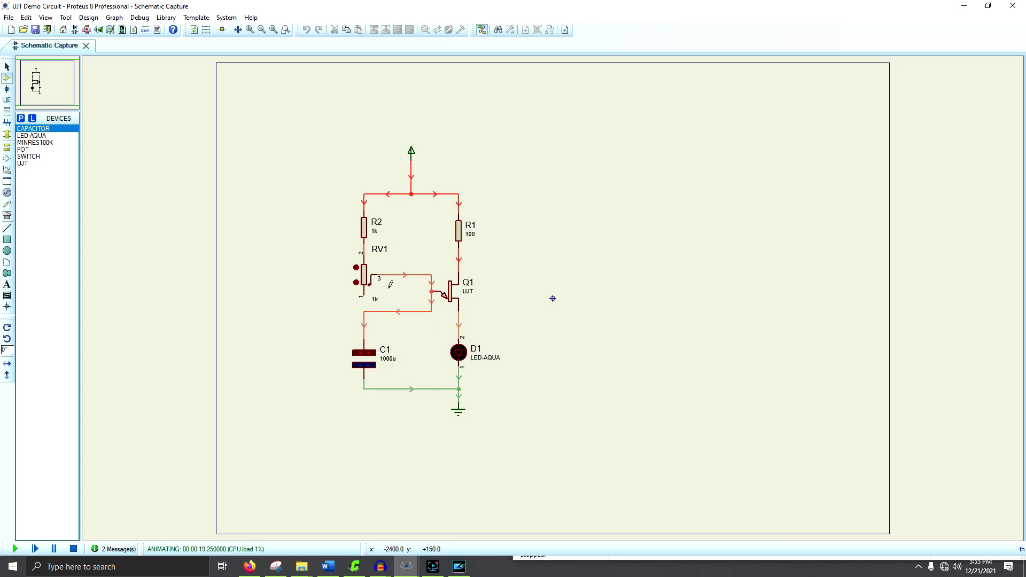
pyautogui.click(355, 268)
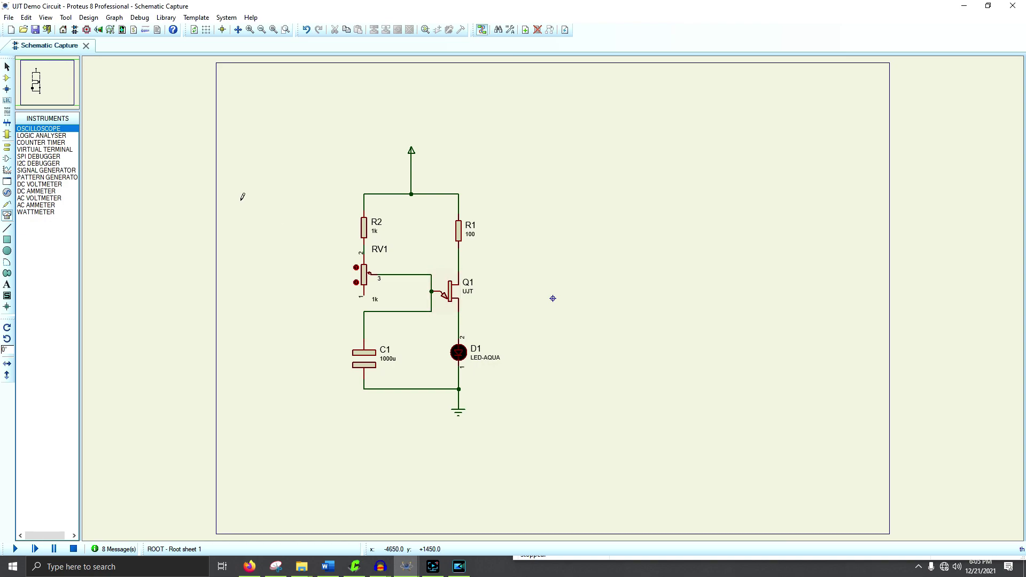
# Step: Place an oscilloscope beside the UJT and wire channel A to the line between R1 and Q1's upper base
pyautogui.click(550, 297)
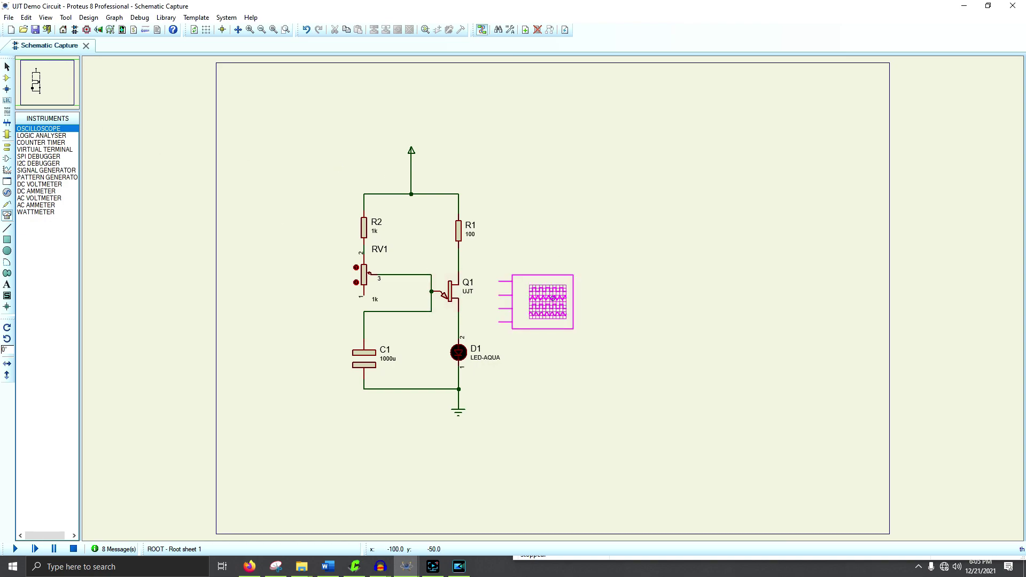
pyautogui.click(552, 298)
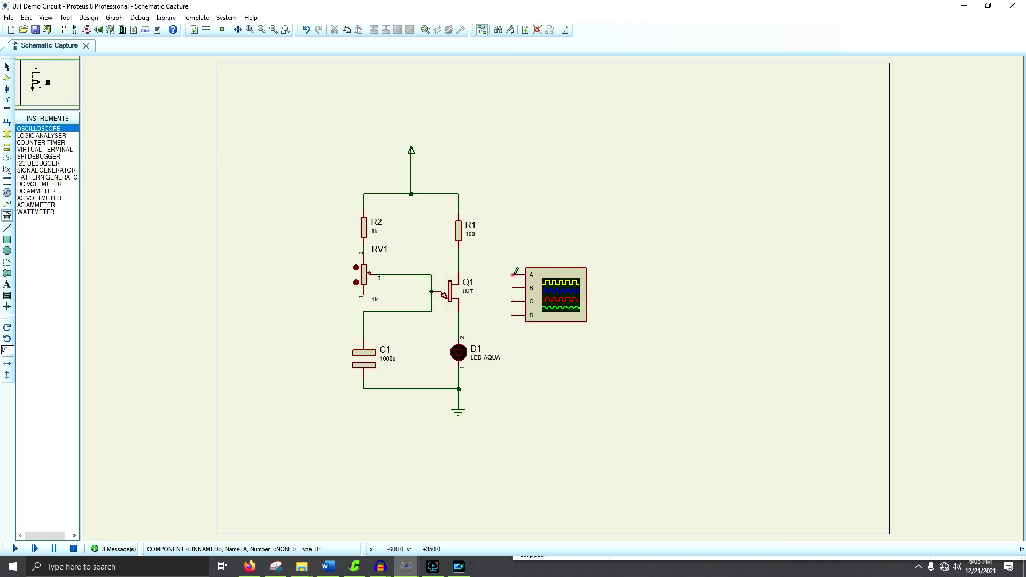
pyautogui.click(512, 274)
pyautogui.click(458, 268)
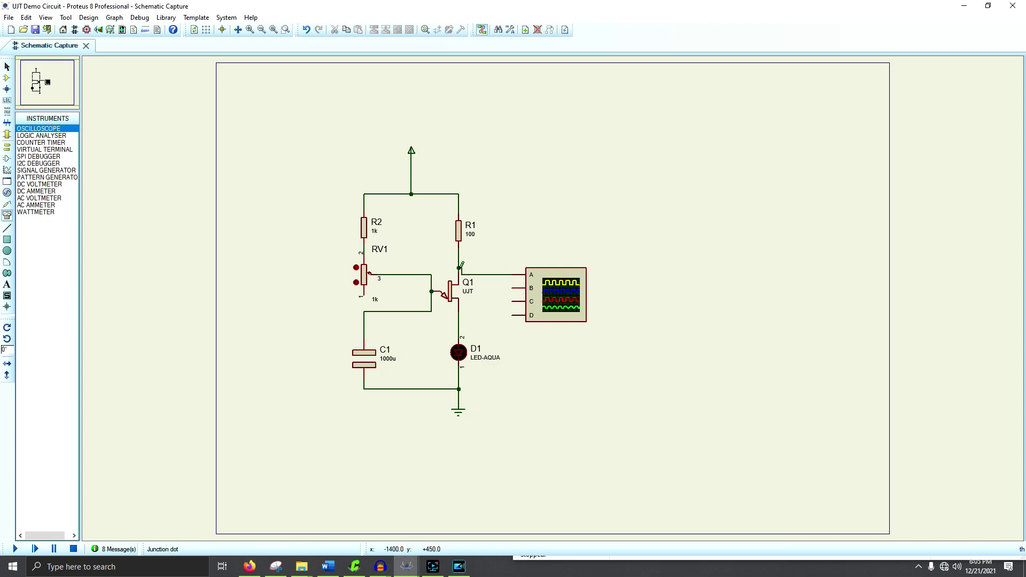
# Step: Wire oscilloscope channel B to Q1's lower base line and channel C to the line joining the emitter and C1
pyautogui.click(512, 288)
pyautogui.click(459, 315)
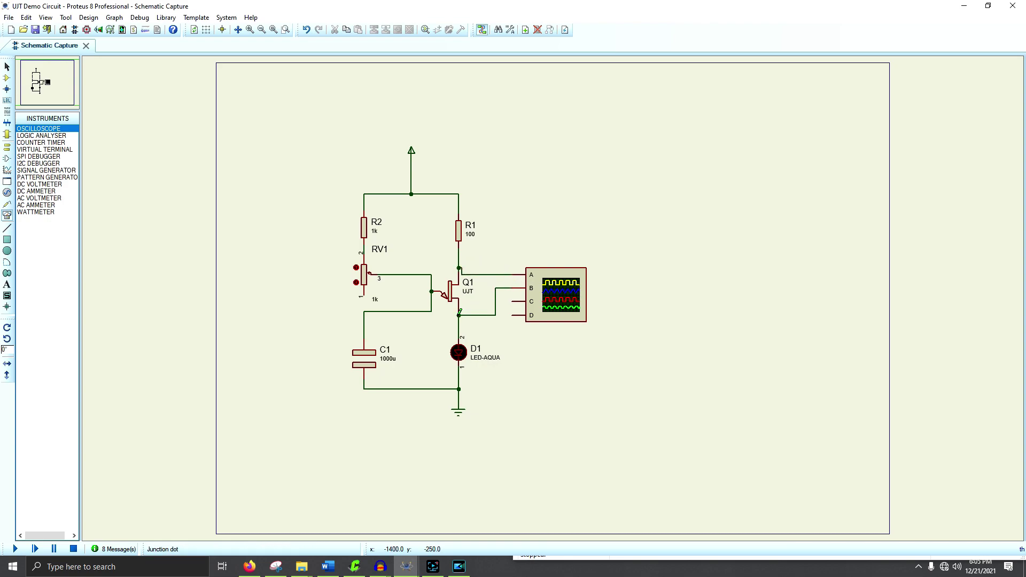
pyautogui.click(511, 301)
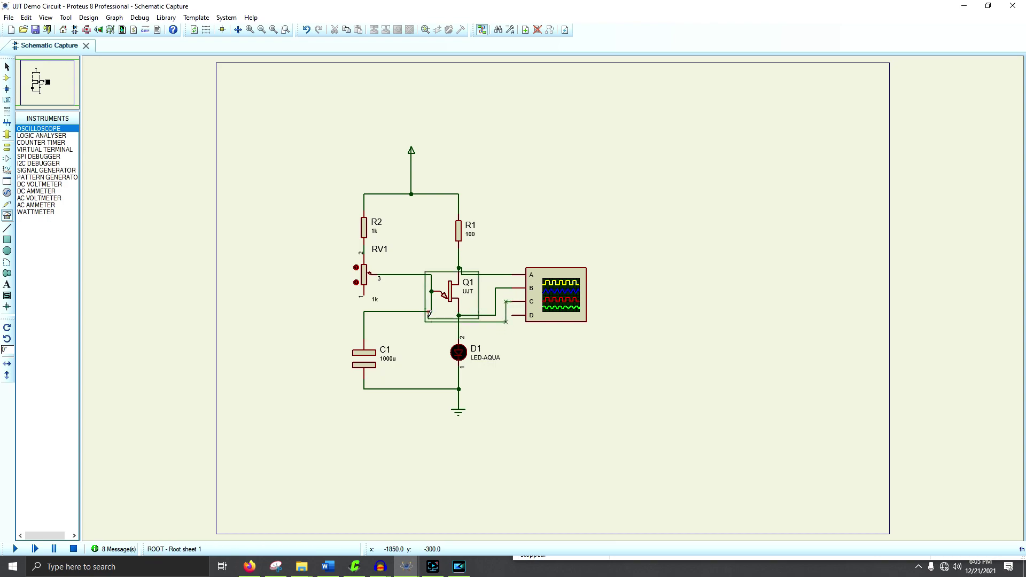
pyautogui.click(432, 311)
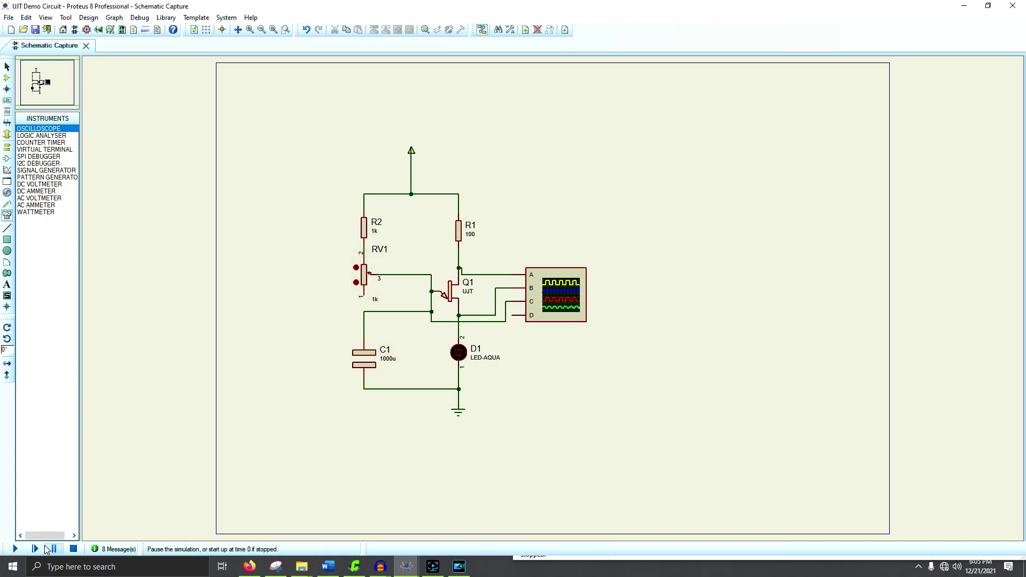
# Step: Run the simulation, move the oscilloscope window clear of the circuit, and set its horizontal timebase to 0.2 s per division
pyautogui.click(15, 550)
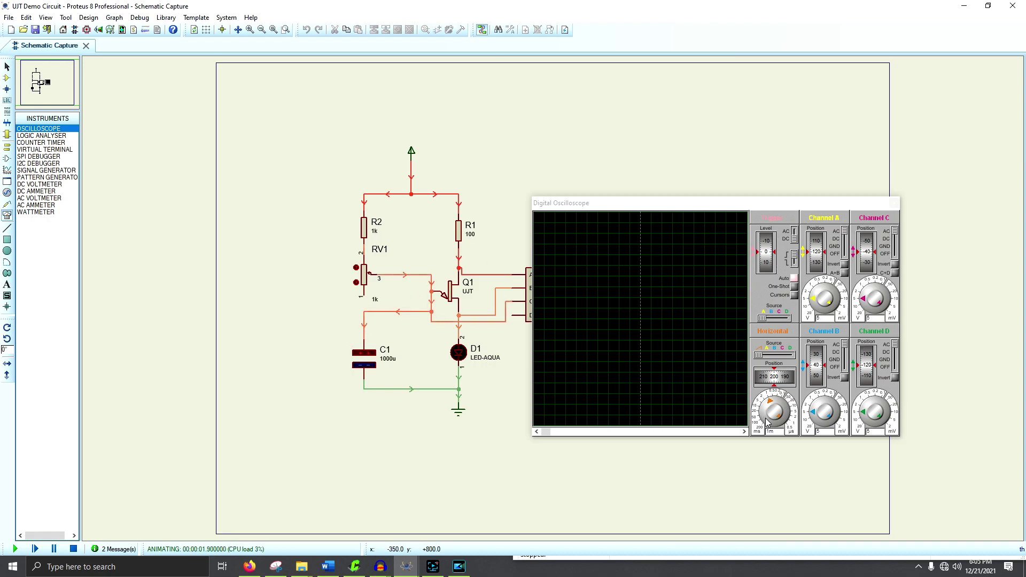
pyautogui.click(653, 214)
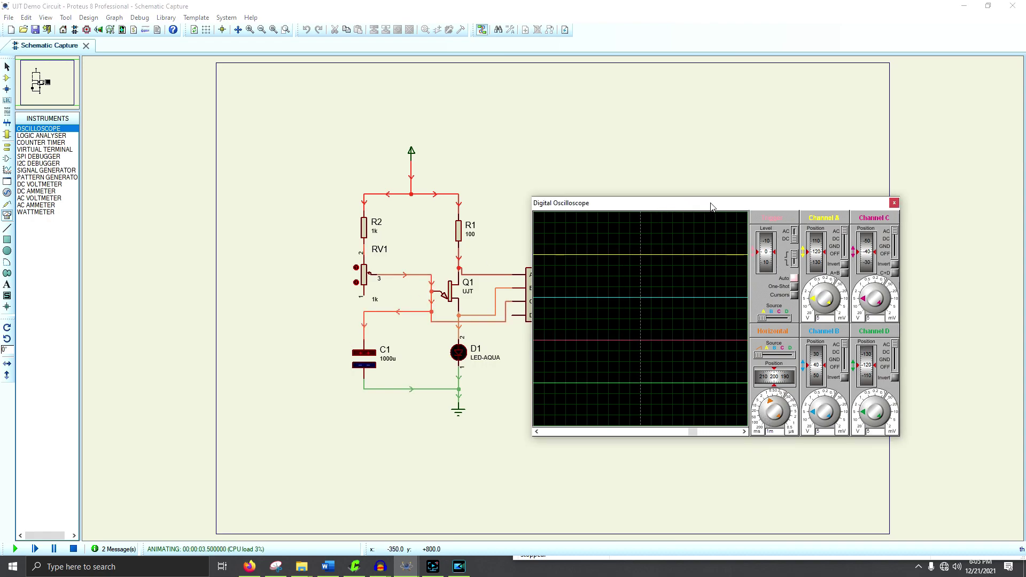
pyautogui.moveTo(680, 208); pyautogui.dragTo(754, 199)
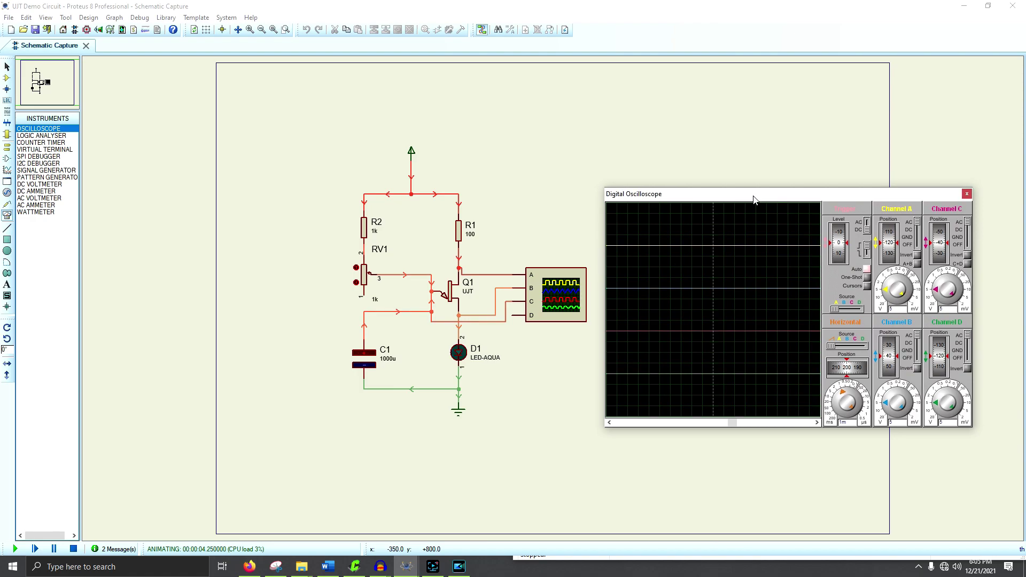
pyautogui.click(839, 417)
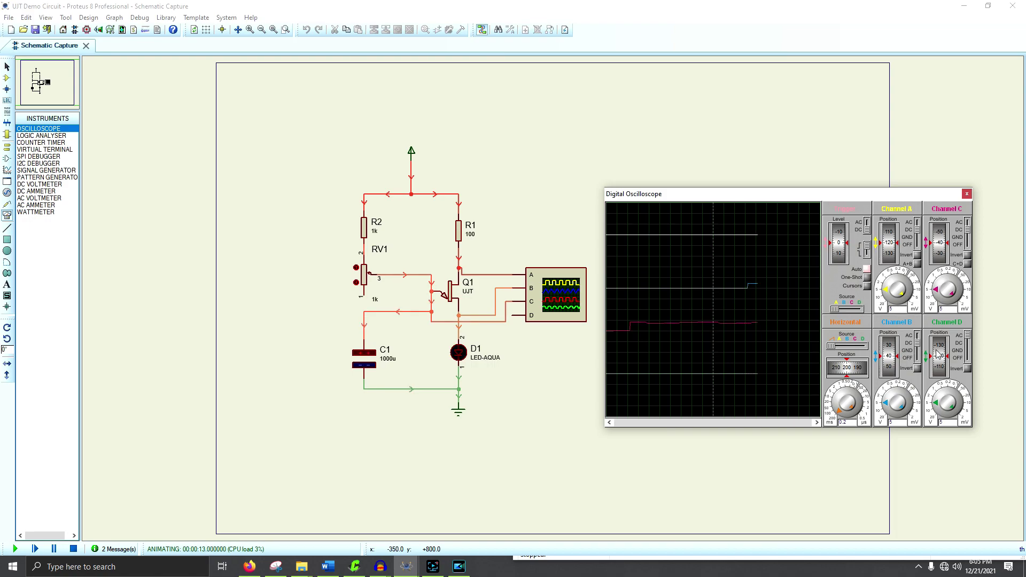
# Step: Turn off oscilloscope channel D and set channel C to 0.5 V per division with its position at -200
pyautogui.click(967, 359)
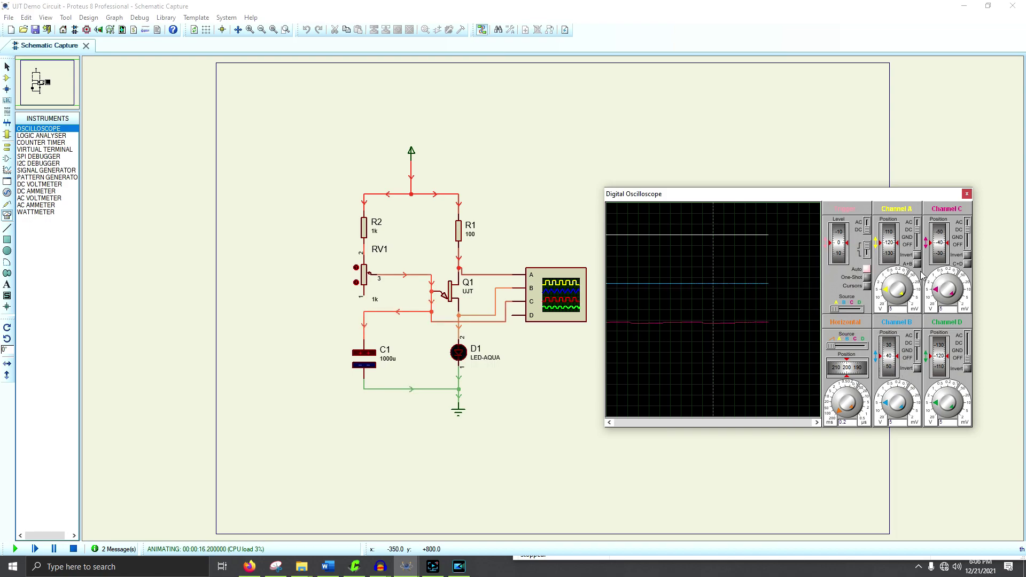
pyautogui.click(938, 285)
pyautogui.click(938, 285)
pyautogui.click(942, 276)
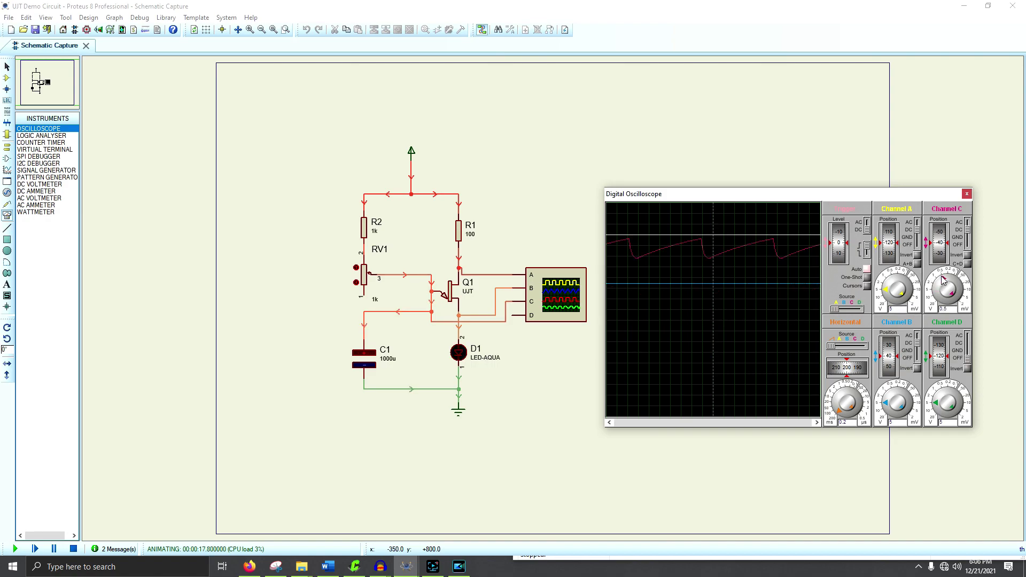
pyautogui.moveTo(941, 236); pyautogui.dragTo(940, 257)
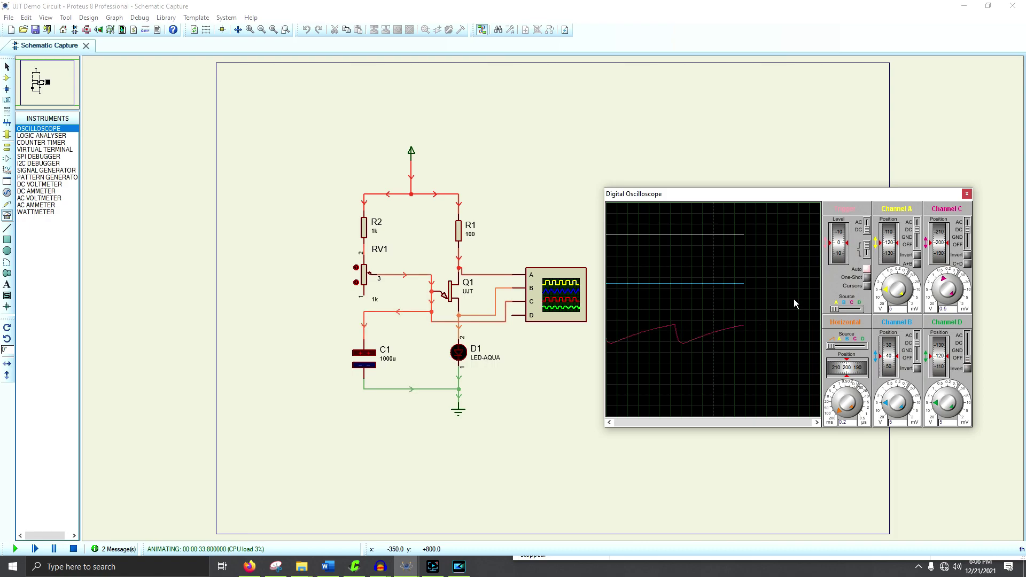
# Step: Set oscilloscope channel B to 0.2 V per division with its vertical position at -200
pyautogui.click(887, 393)
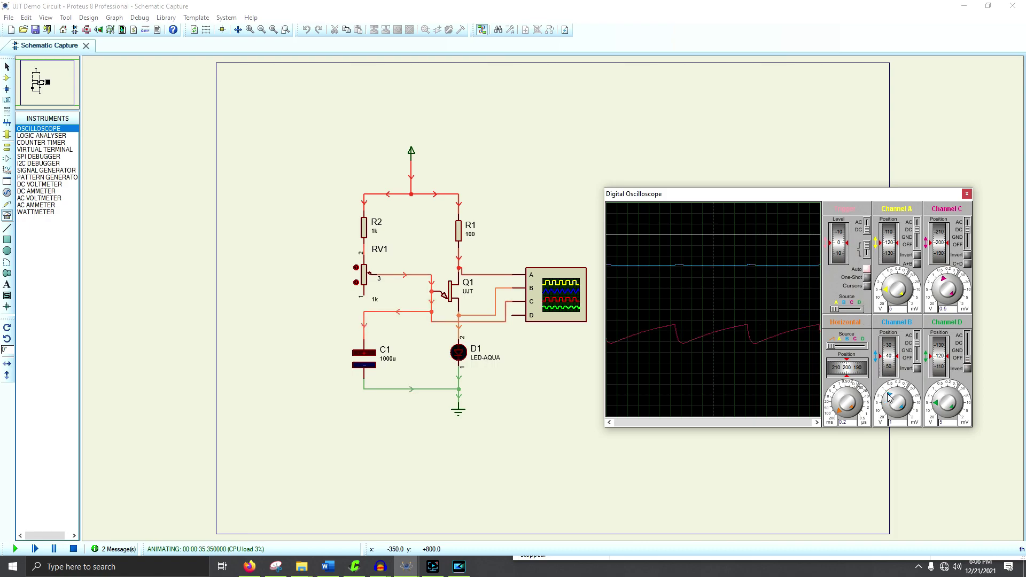
pyautogui.click(893, 394)
pyautogui.click(896, 392)
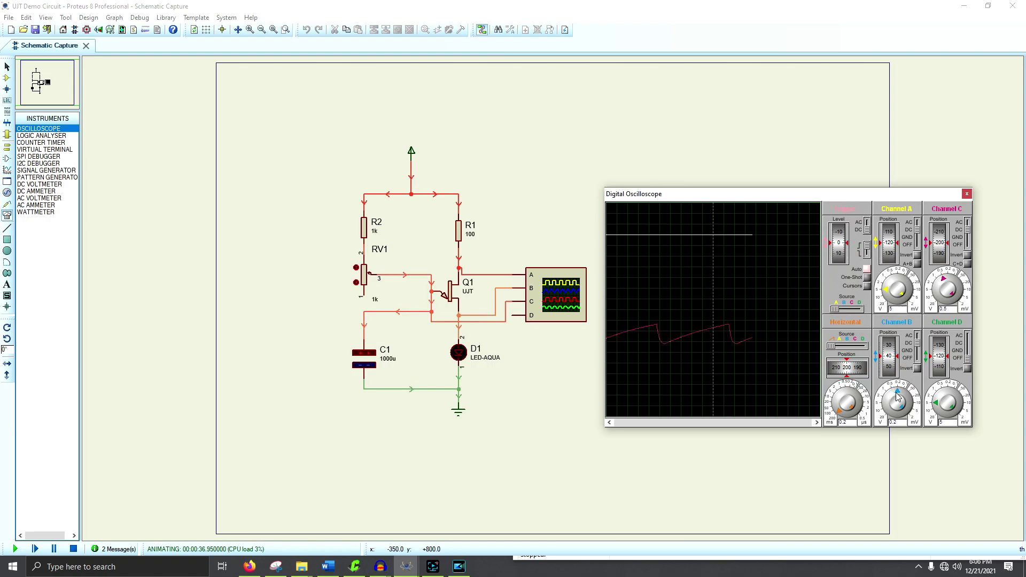
pyautogui.moveTo(891, 344); pyautogui.dragTo(889, 379)
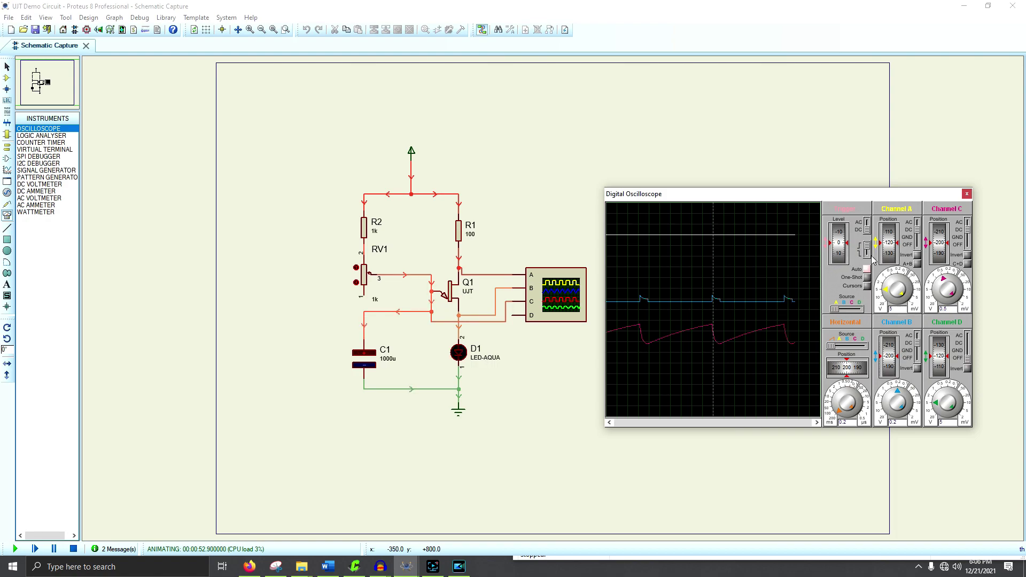
# Step: Set oscilloscope channel A to 0.5 V per division with its vertical position at -200
pyautogui.moveTo(890, 252)
pyautogui.mouseDown()
pyautogui.moveTo(895, 283)
pyautogui.moveTo(889, 238)
pyautogui.mouseUp()
pyautogui.click(898, 278)
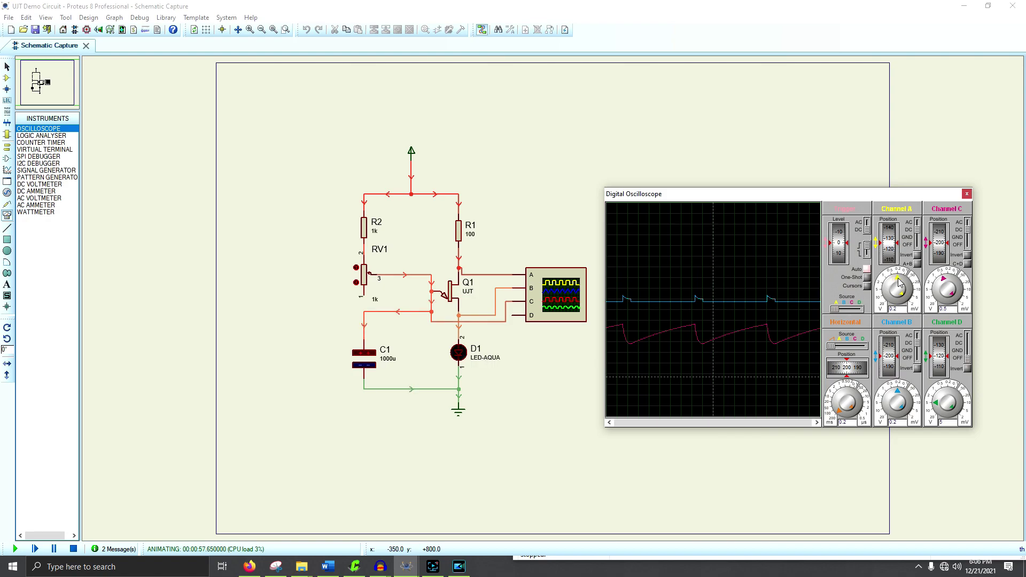
pyautogui.moveTo(890, 241); pyautogui.dragTo(894, 277)
pyautogui.click(894, 277)
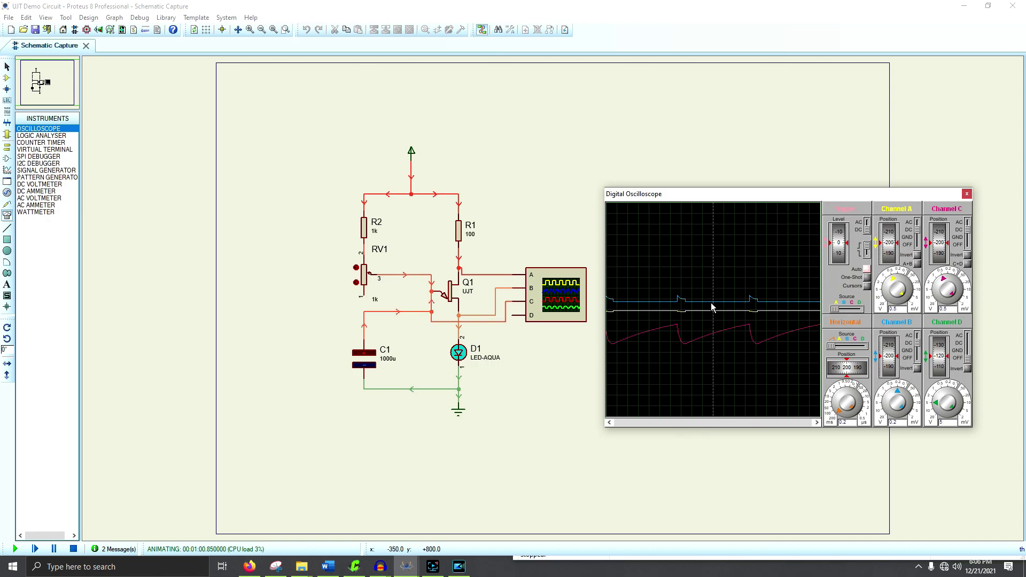